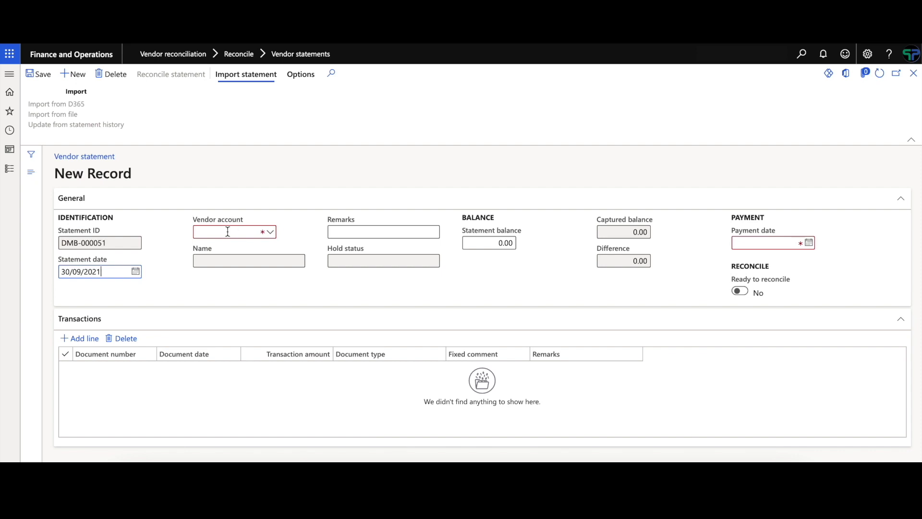
Set the vendor account to Hawk Industries and add the remark 'recon for september'.
click(229, 231)
text(hawk)
click(254, 261)
click(392, 234)
text(recon for septeme)
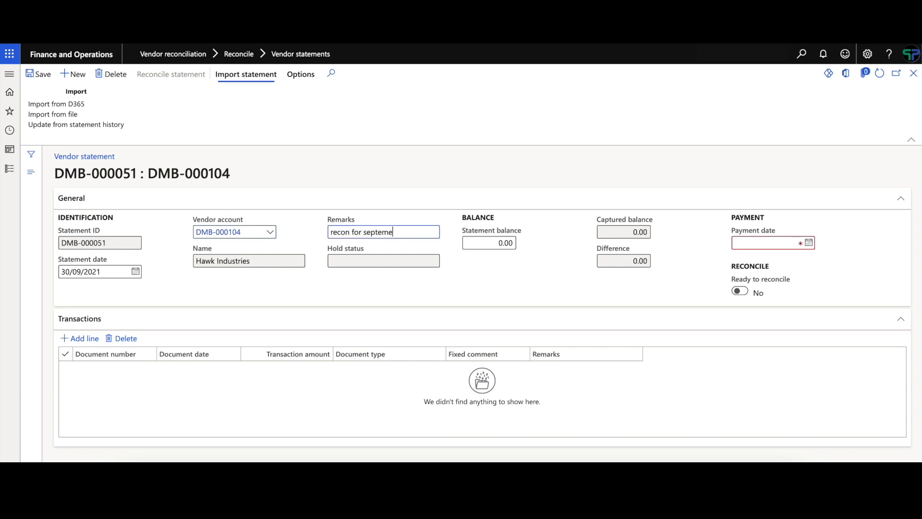
text(bber)
Set the payment date to 30/09/2021 and start a new transaction line.
click(809, 242)
click(795, 362)
click(81, 339)
Enter line 76447 dated 09/09/2021 for 100.00, then import the vendor's D365 transactions.
text(76447)
key(Tab)
click(234, 366)
click(221, 287)
click(286, 368)
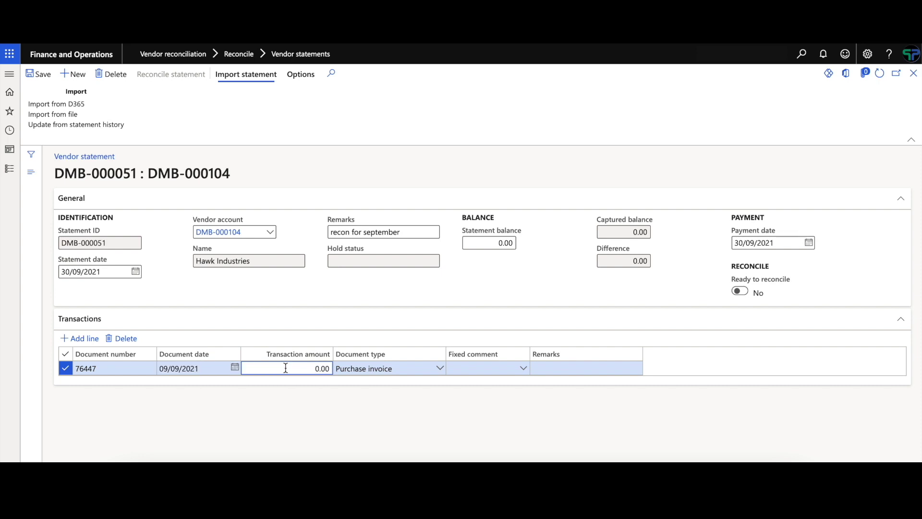
text(10)
key(Tab)
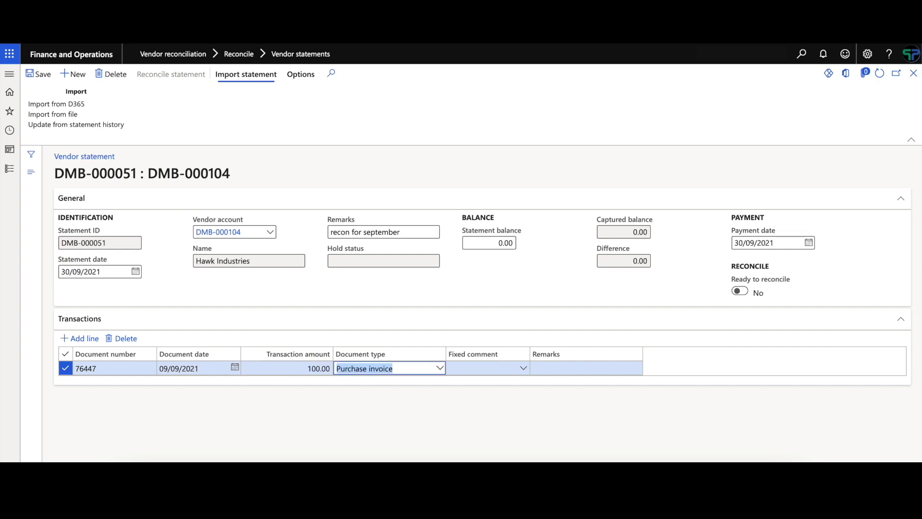
click(98, 106)
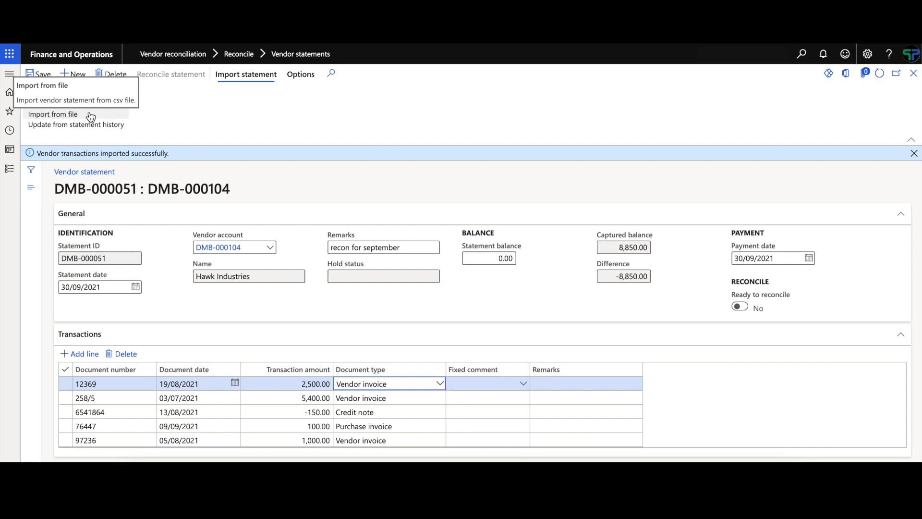
Import the statement lines from the file Vendor recon import.csv.
click(89, 115)
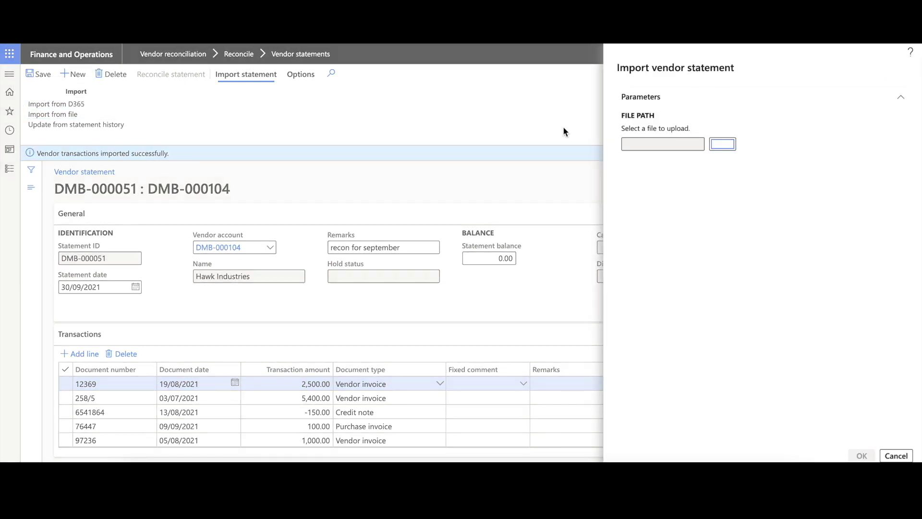
click(727, 145)
click(481, 175)
click(689, 349)
click(868, 458)
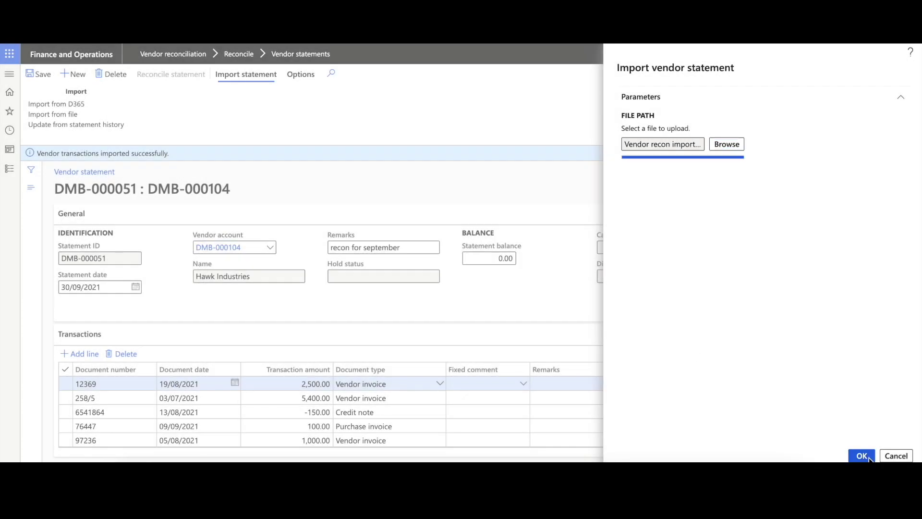
Enter a statement balance of 12,447.82 and set Ready to reconcile to Yes.
click(494, 258)
text(12,44)
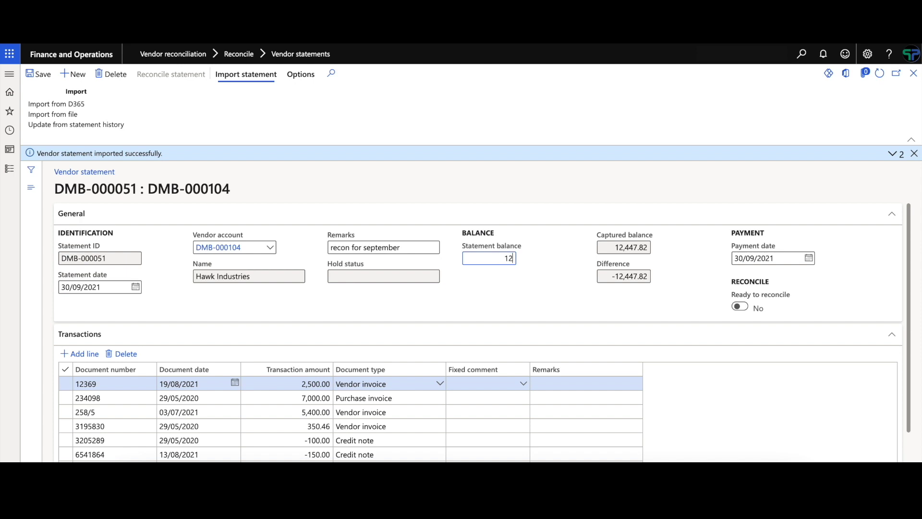
text(7.82)
key(Tab)
click(740, 307)
Open reconciliation and match transaction 12369 against its statement line.
click(171, 76)
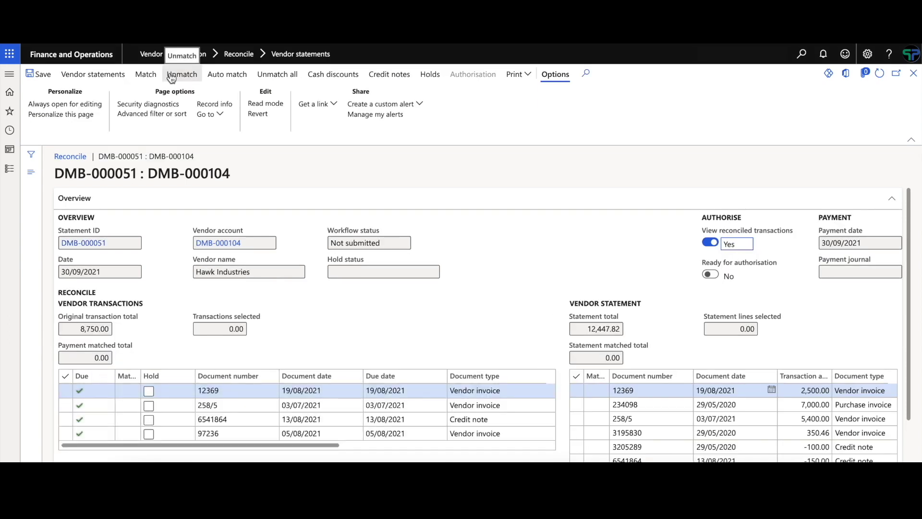
click(65, 390)
click(578, 392)
click(146, 76)
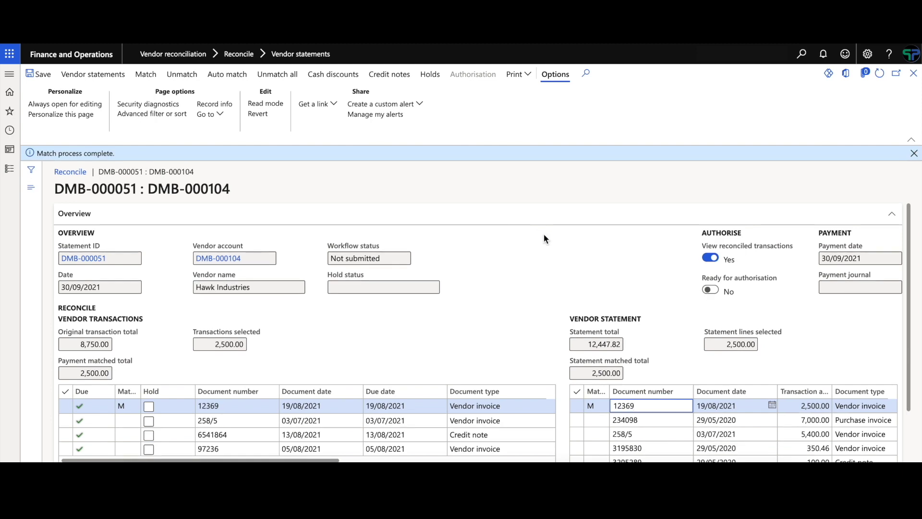
Partially match invoice 258/5 by changing its payment amount from 5,400.00 to 5,300.
drag(336, 460, 441, 460)
scroll(418, 428, right, 2)
click(457, 431)
click(484, 415)
drag(481, 417, 525, 418)
text(5300)
click(577, 434)
drag(423, 460, 298, 460)
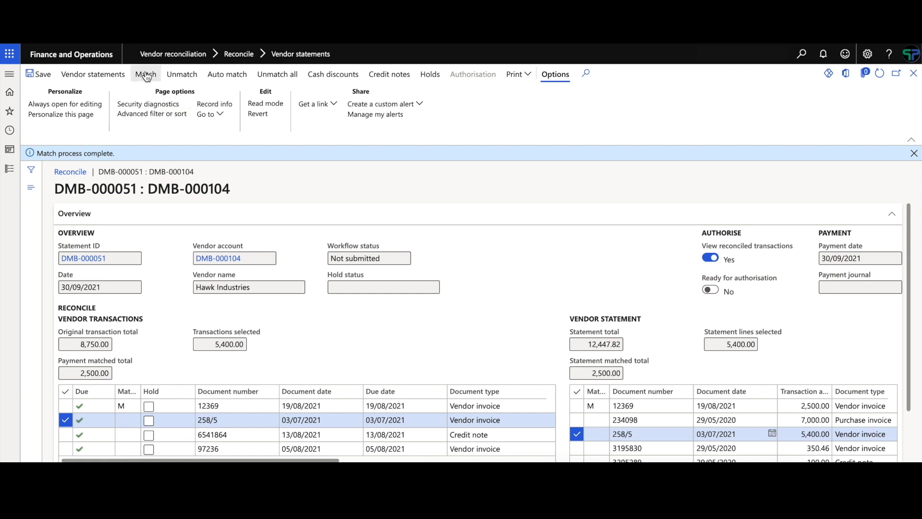
click(220, 460)
Auto-match the remaining transactions and bring up the transactions on hold.
click(211, 75)
drag(350, 453, 137, 460)
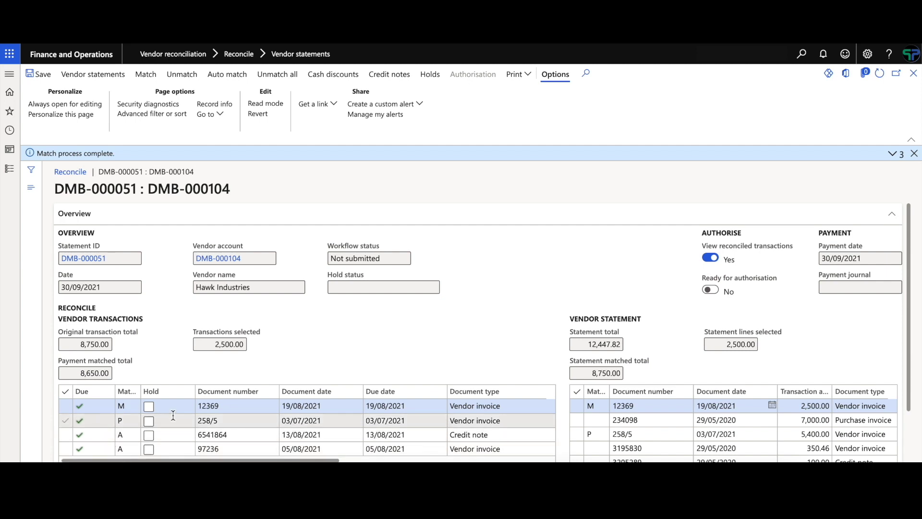
click(428, 75)
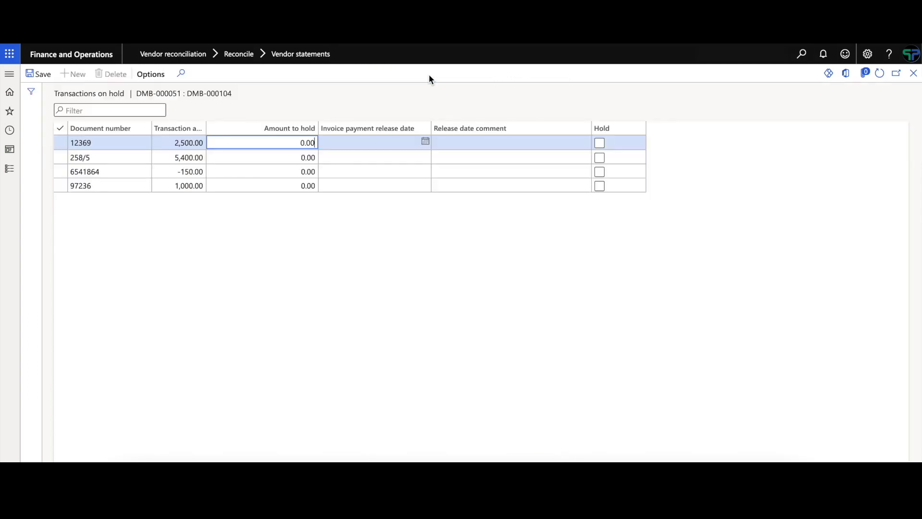
Hold 1,000.00 of invoice 12369, confirm the hold, and close the holds page.
double_click(305, 143)
text(1000)
key(Tab)
click(599, 143)
click(568, 271)
click(914, 75)
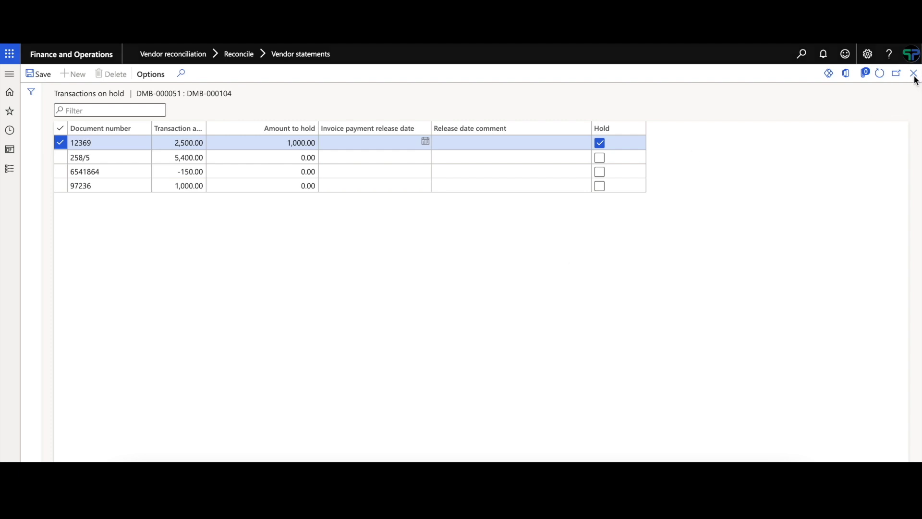
Set Ready for authorisation to Yes, save, and choose the Reconciliation print report.
click(710, 290)
click(48, 77)
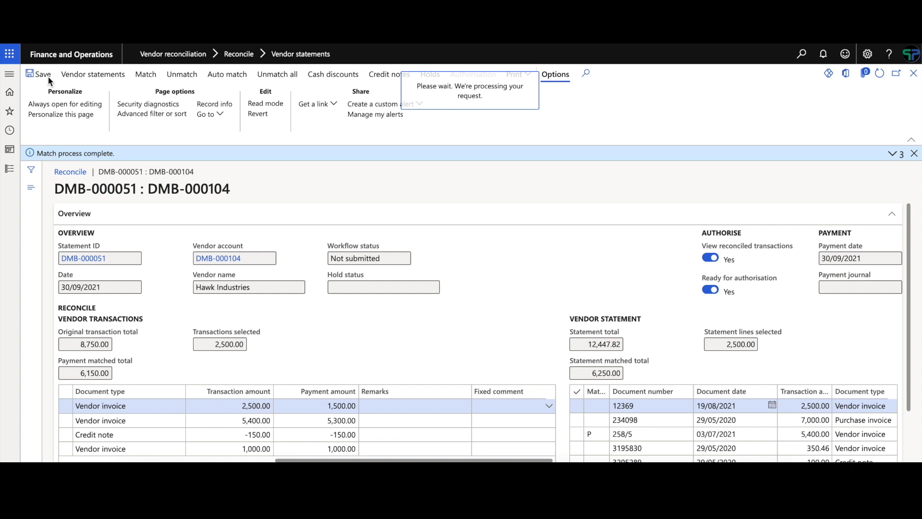
click(523, 76)
click(536, 93)
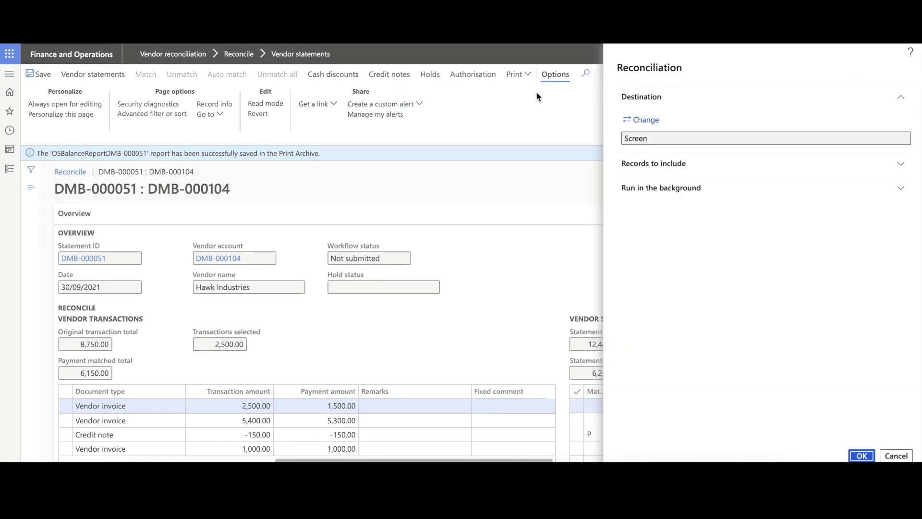
Generate the Reconciliation report to screen and scroll through it to the 5993.75 payment.
click(860, 456)
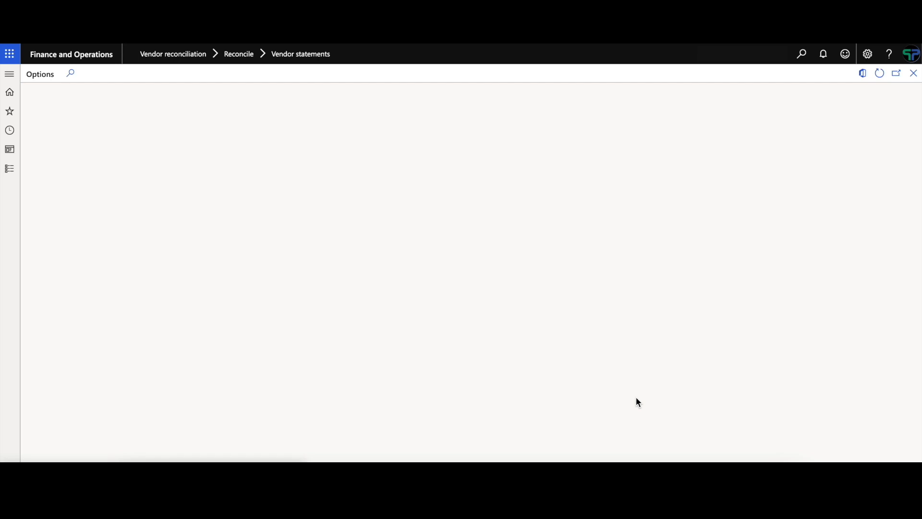
scroll(535, 393, down, 2)
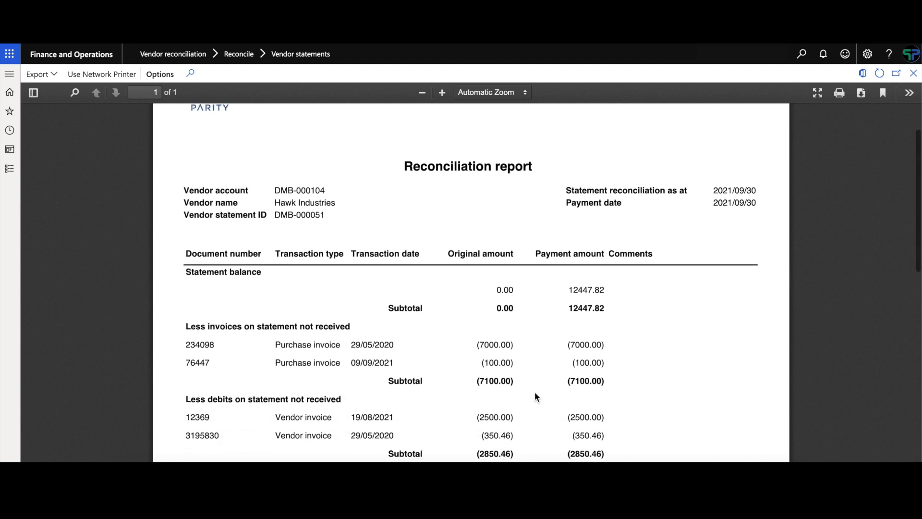
scroll(535, 393, down, 2)
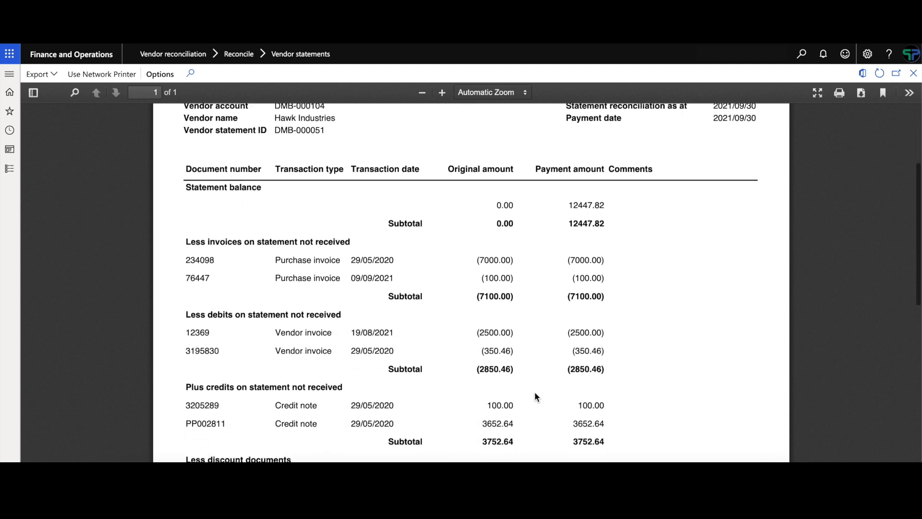
scroll(535, 393, down, 2)
scroll(534, 397, down, 1)
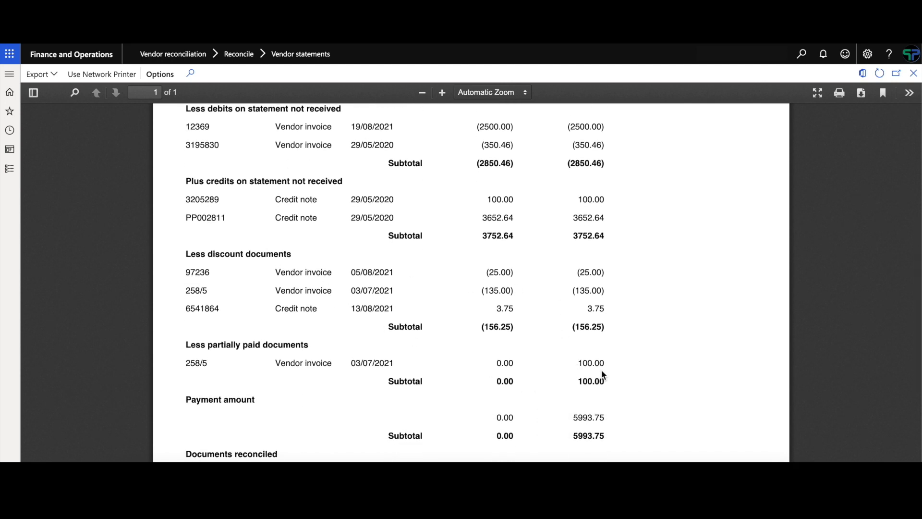
scroll(604, 372, down, 1)
Close the report, open Authorisation, and select statement DMB-000051 for Hawk Industries.
click(914, 74)
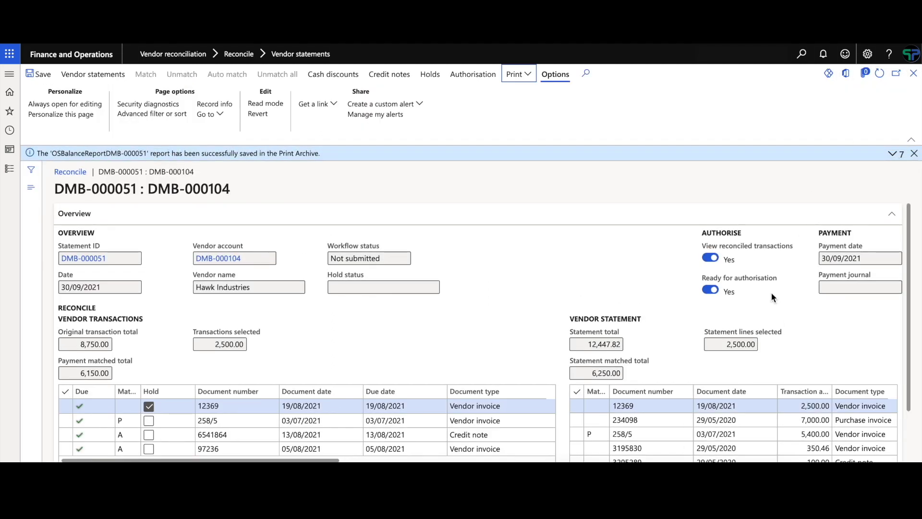
click(480, 78)
click(60, 168)
Submit statement DMB-000051 to workflow with the comment 'approved'.
click(148, 74)
click(152, 91)
text(approved)
click(814, 455)
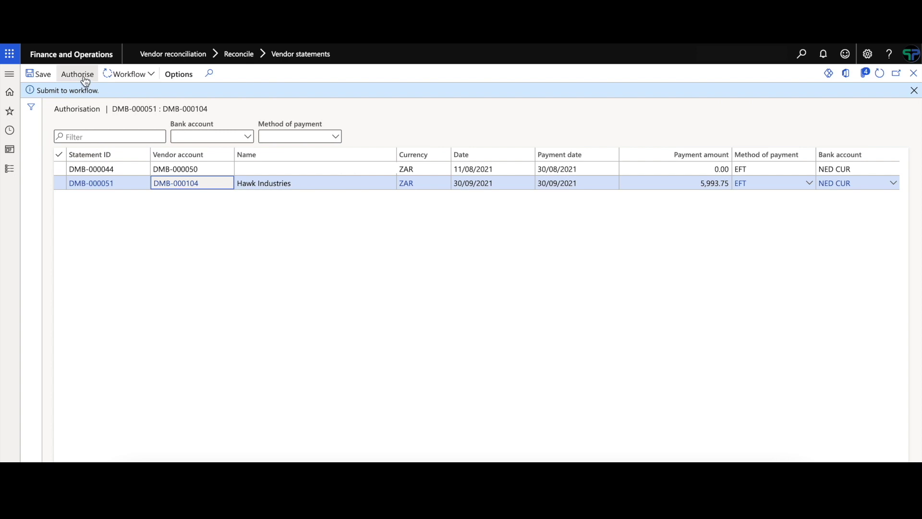
Authorise the payment, creating vendor payment journal DMB-000173.
click(85, 79)
click(116, 92)
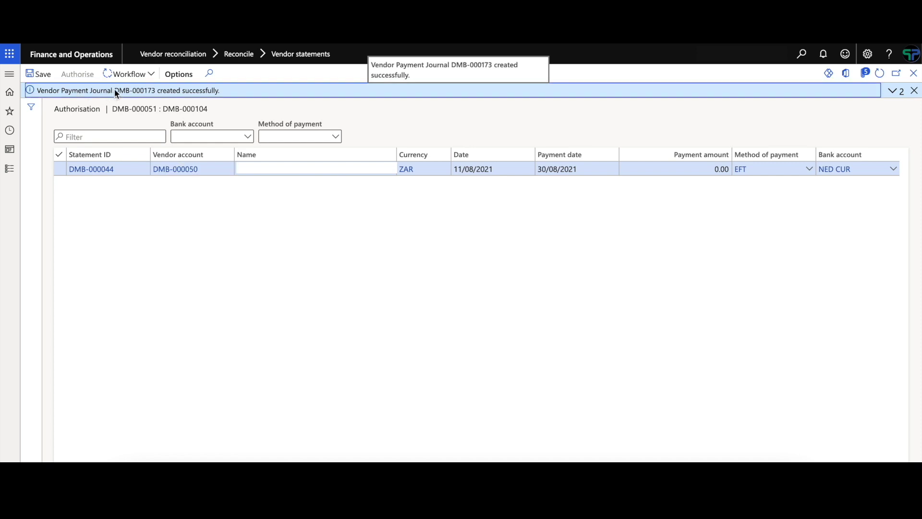
click(154, 88)
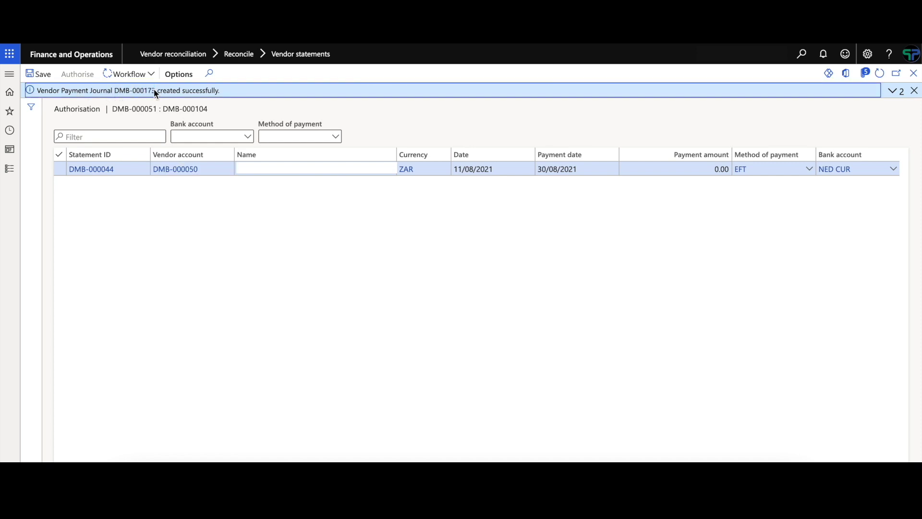
Open vendor payment journal DMB-000173 from Accounts payable to see the Hawk Industries 6,125.00 line.
click(18, 173)
click(73, 224)
click(381, 295)
click(182, 232)
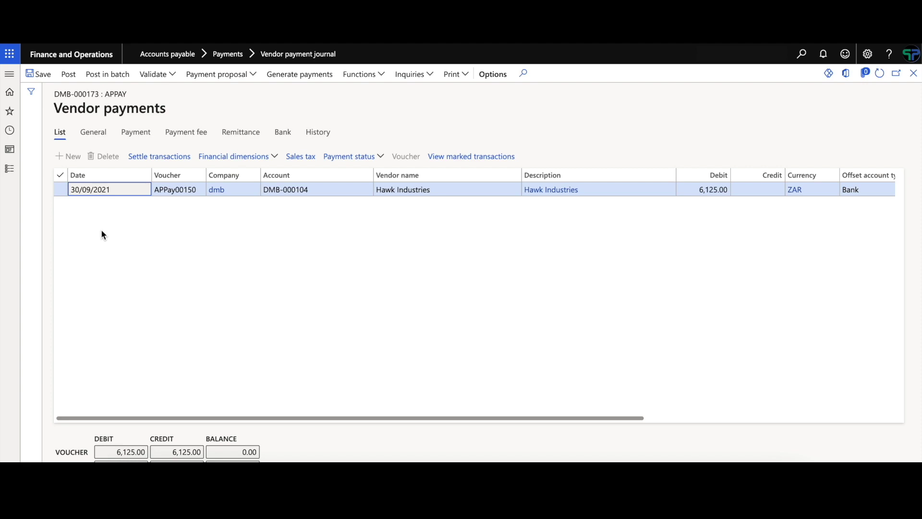